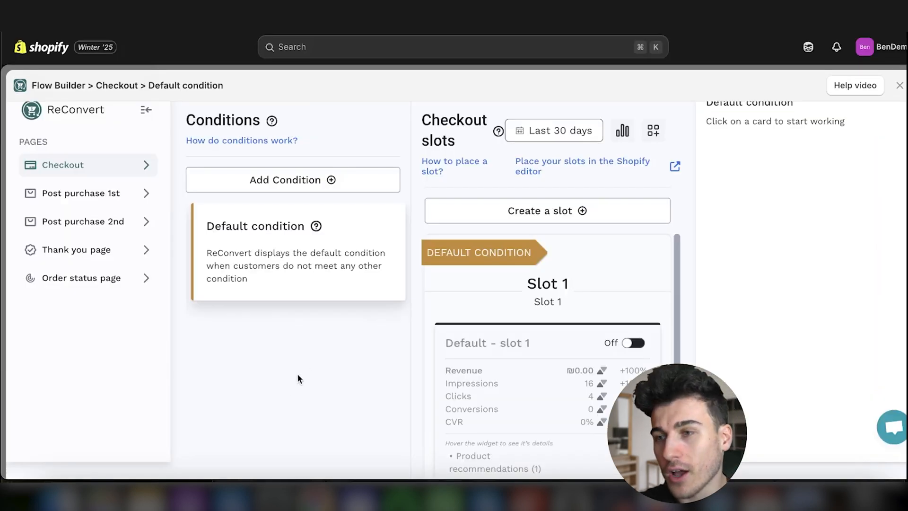
Step: Open the Order status page's slots, close the Flow Builder and look over the ReConvert dashboard's performance charts
left_click(84, 283)
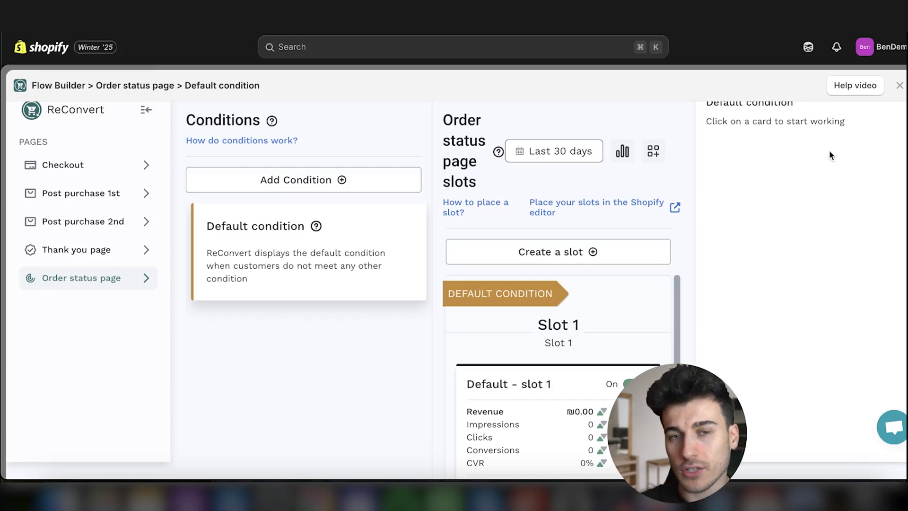
left_click(898, 87)
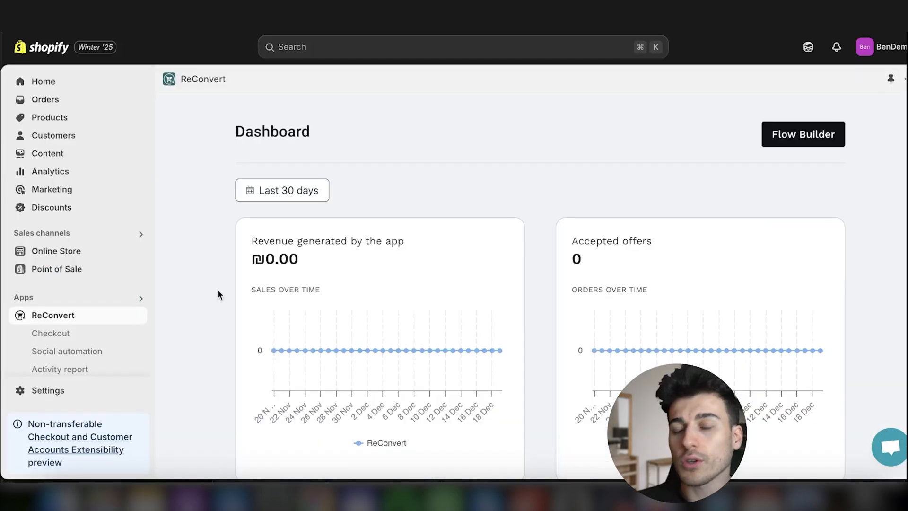
scroll(218, 289, "down", 10)
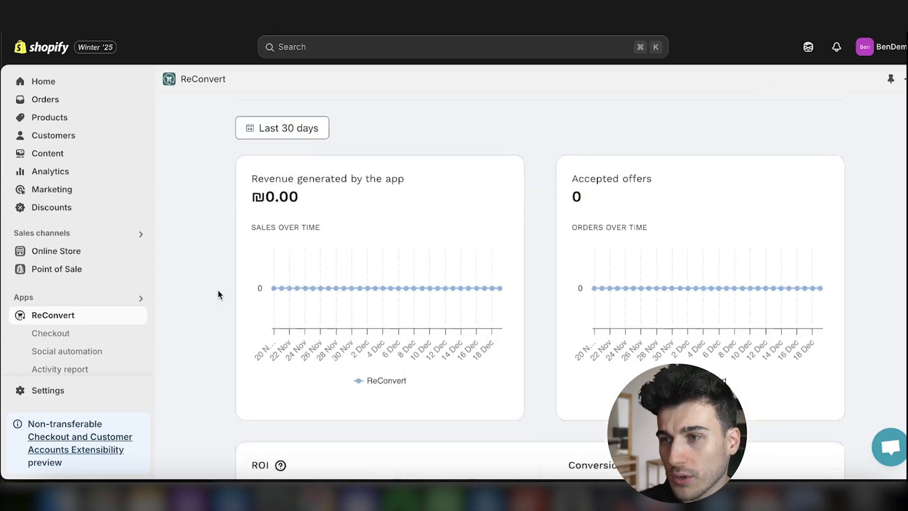
scroll(217, 288, "down", 3)
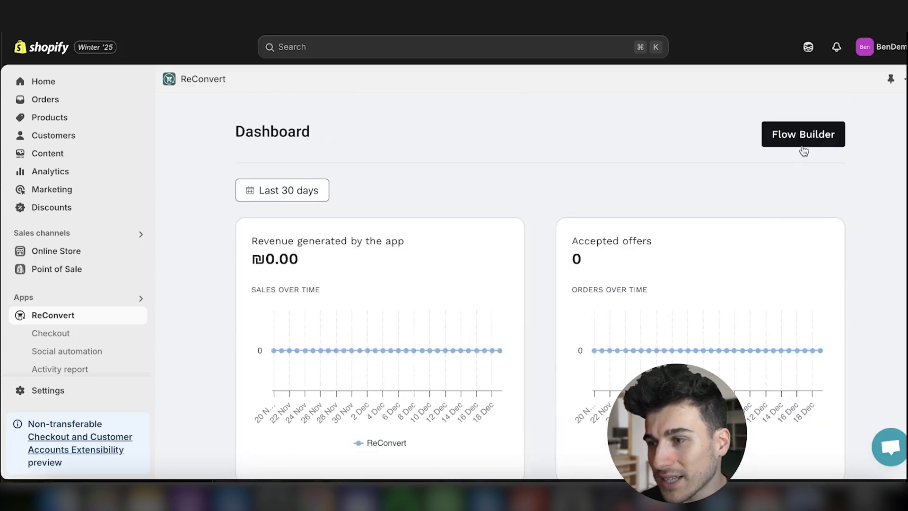
Step: Open the Flow Builder, bring up its help video and close it again
left_click(802, 141)
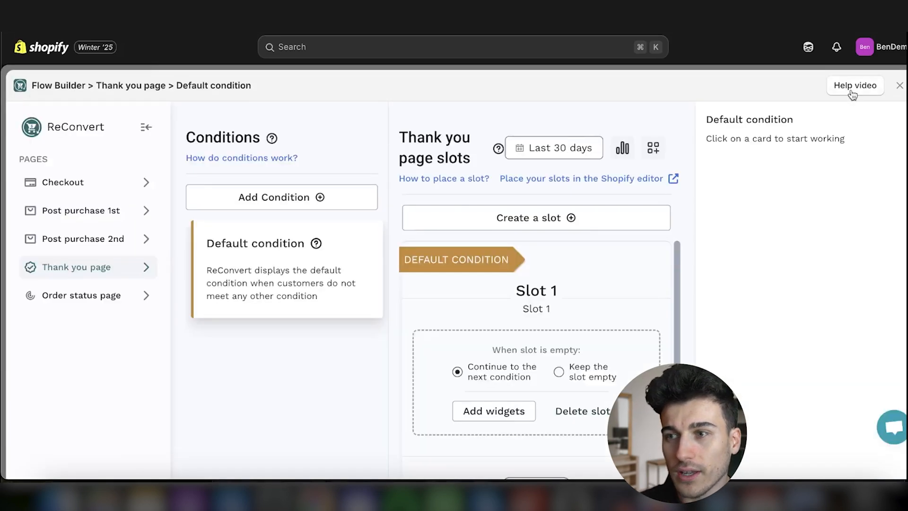
left_click(852, 89)
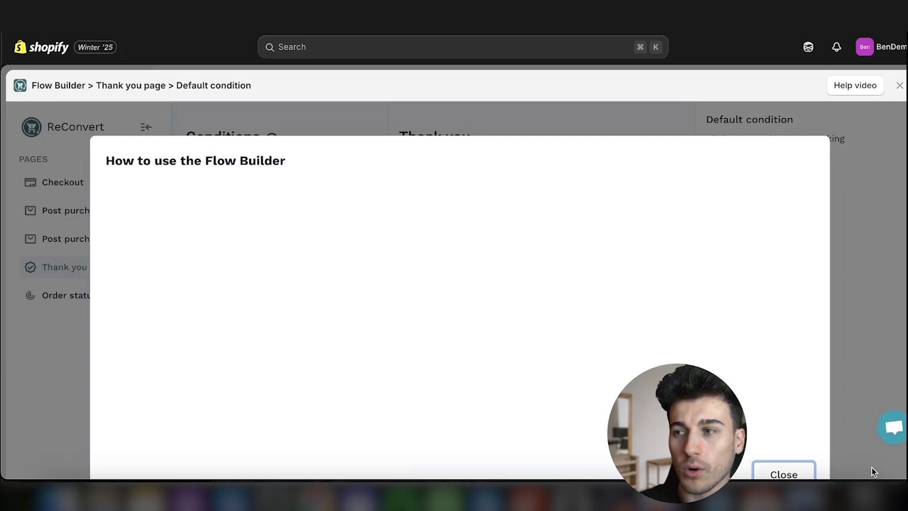
left_click(860, 205)
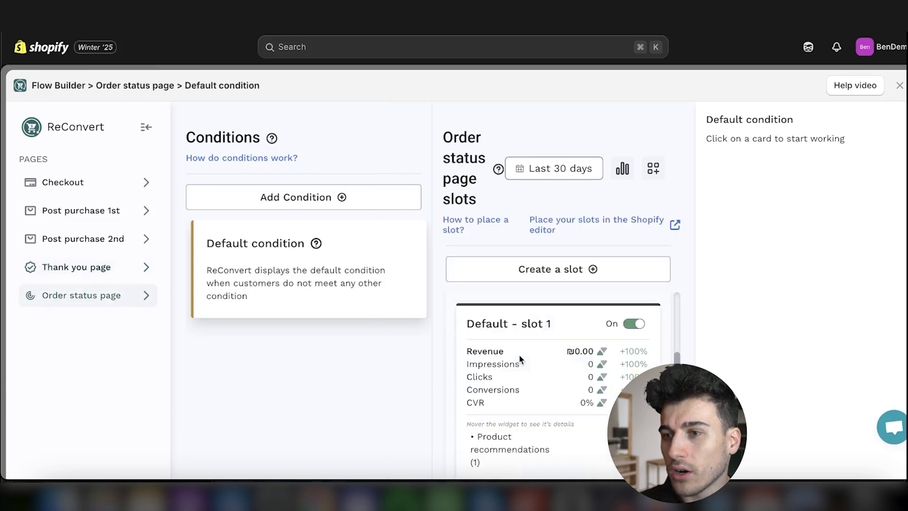
Step: Replace the product upsell in the Order status page's slot 2 with a Bundle widget headed "Purchase this bundle to get an extra discounted rate!"
scroll(506, 347, "up", 2)
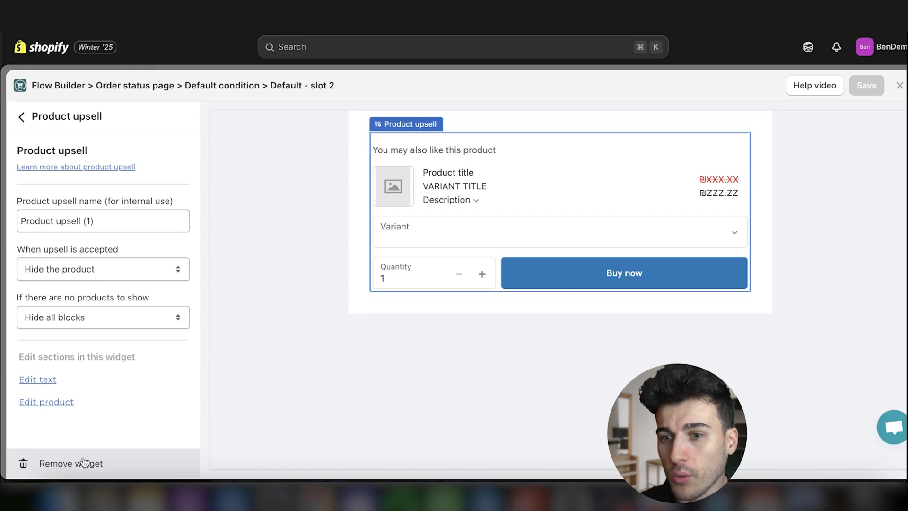
left_click(84, 462)
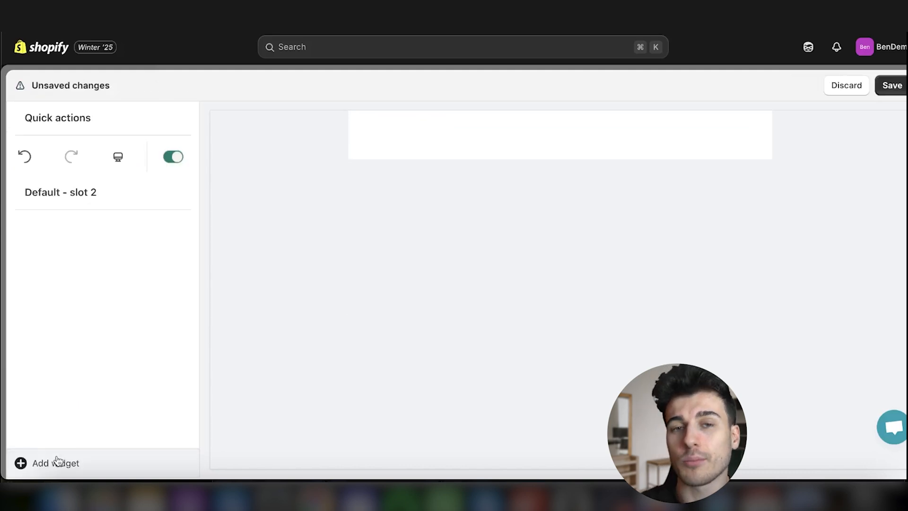
left_click(56, 462)
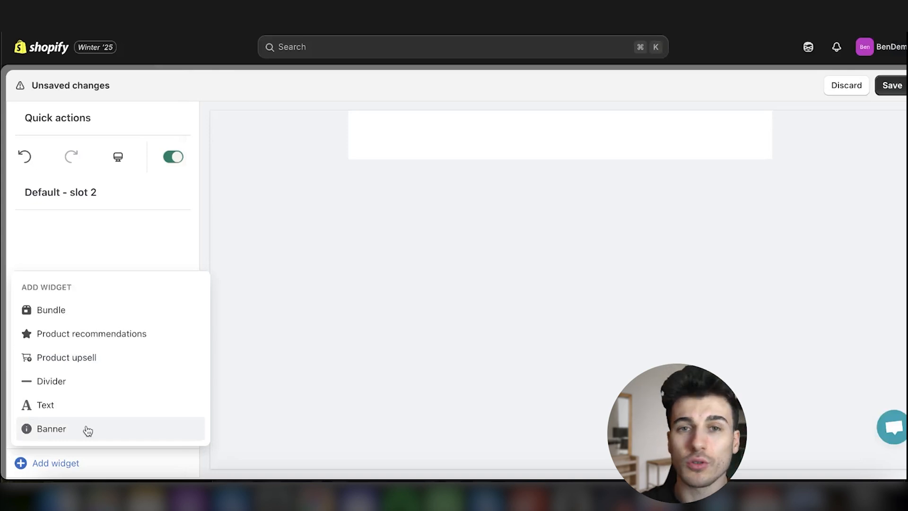
left_click(99, 315)
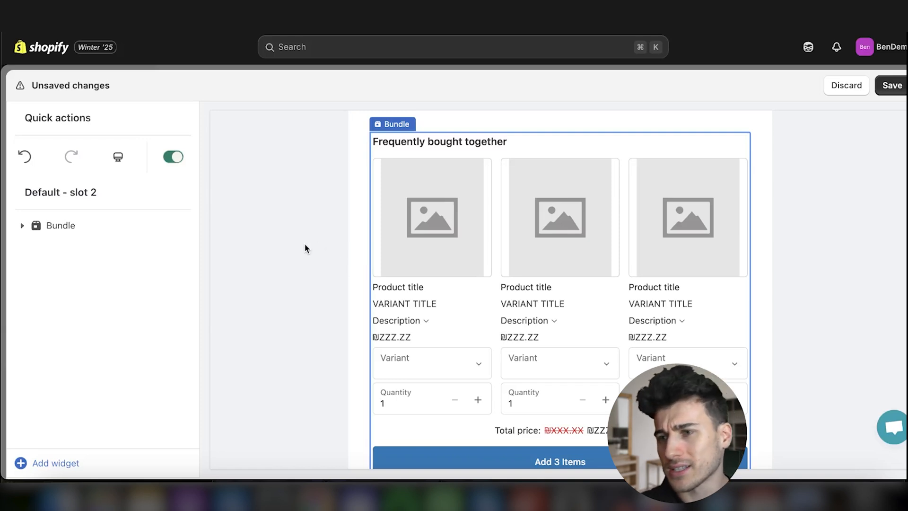
left_click(517, 148)
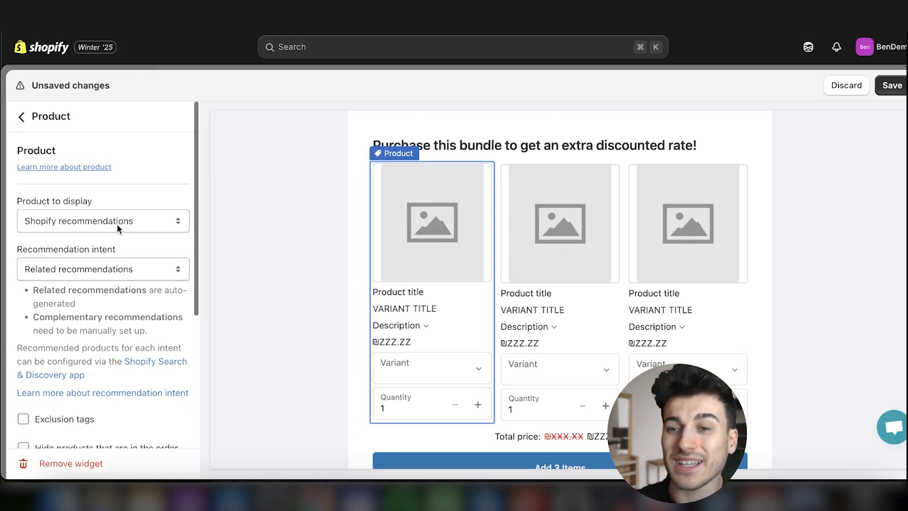
Step: Examine the first bundle product's display source options and its tag exclusion setting
left_click(117, 228)
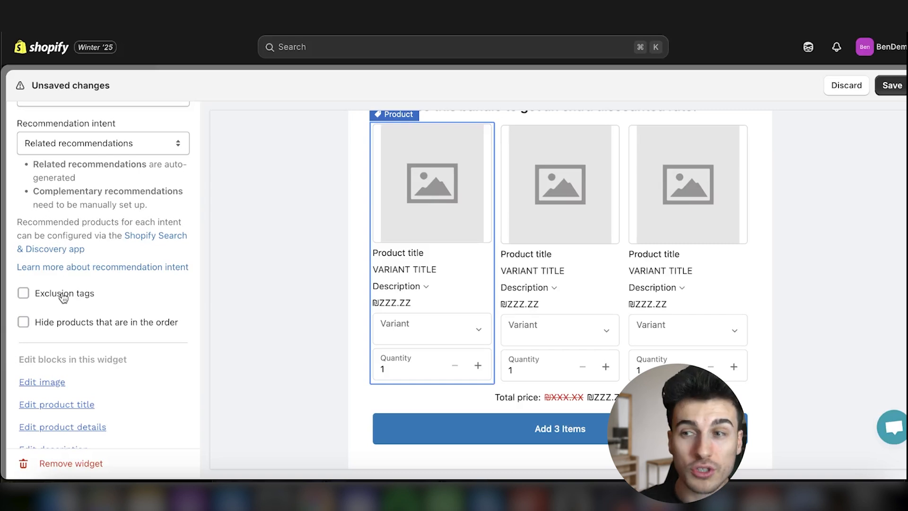
left_click(23, 293)
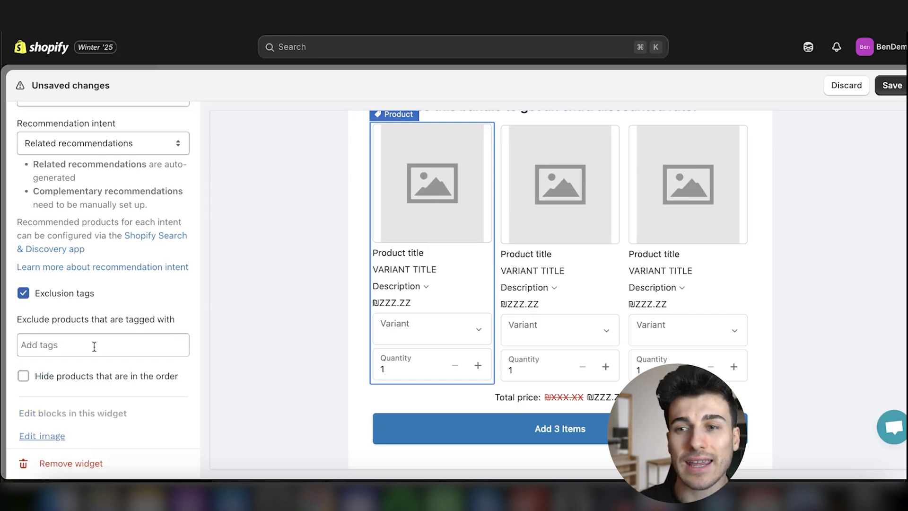
left_click(37, 297)
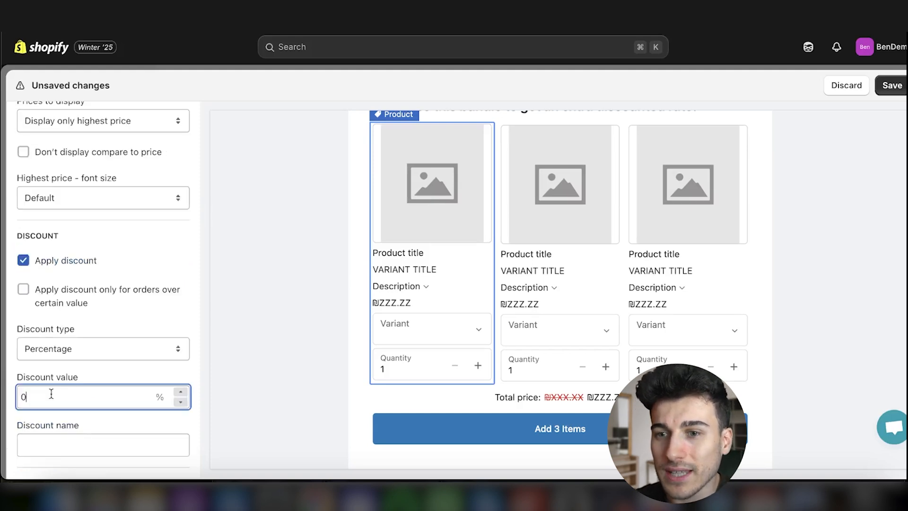
Step: Set the first bundle product's percentage discount to 20%, check its quantity selector settings and return to the widget list
key("BackSpace")
type("20")
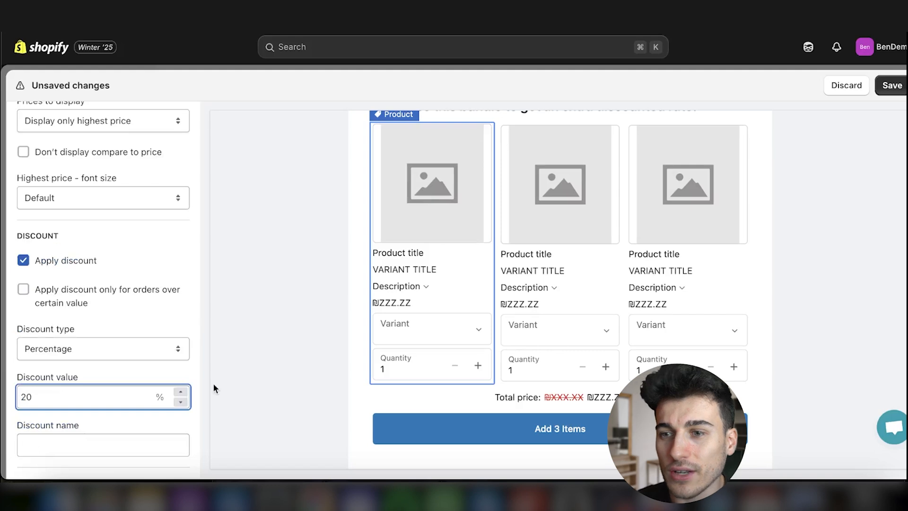
left_click(238, 360)
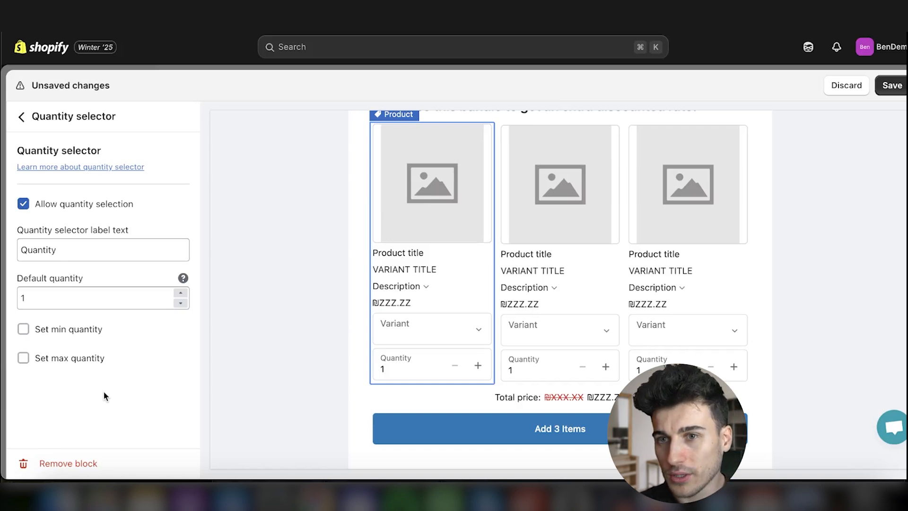
left_click(22, 117)
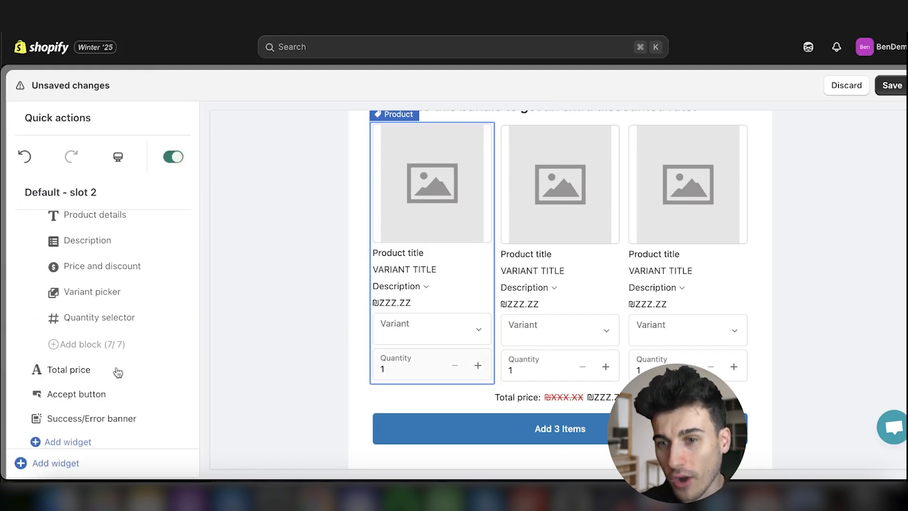
scroll(118, 373, "down", 1)
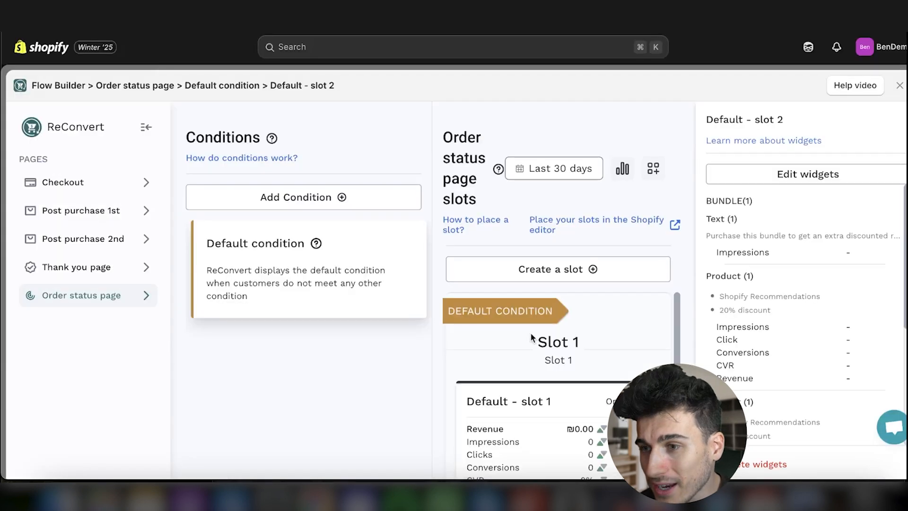
Step: Switch to the Shopify editor's Order status page and try to add the Order status page slot 1 app block
scroll(540, 358, "down", 4)
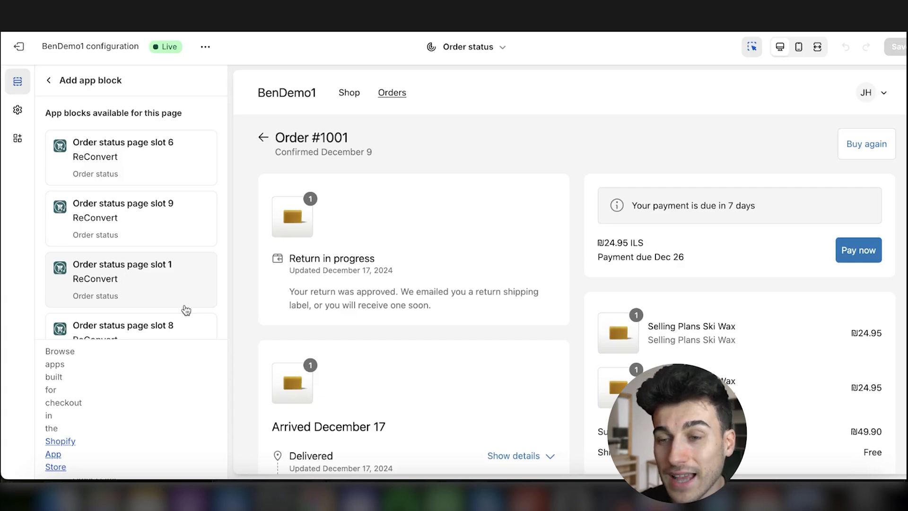
left_click(184, 305)
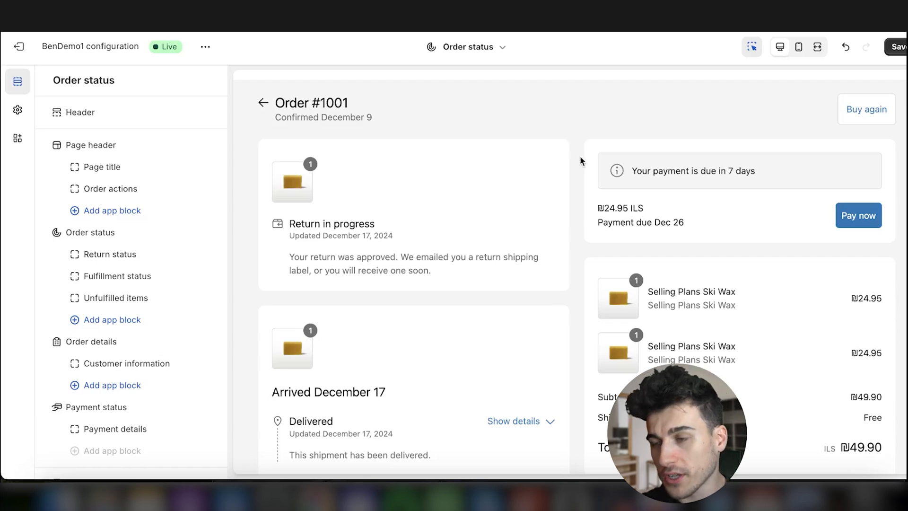
Step: Examine the order status page preview, from the order header to the contact and payment details, for a suitable bundle location
scroll(580, 159, "down", 10)
scroll(581, 161, "down", 4)
scroll(582, 163, "up", 15)
scroll(578, 203, "down", 10)
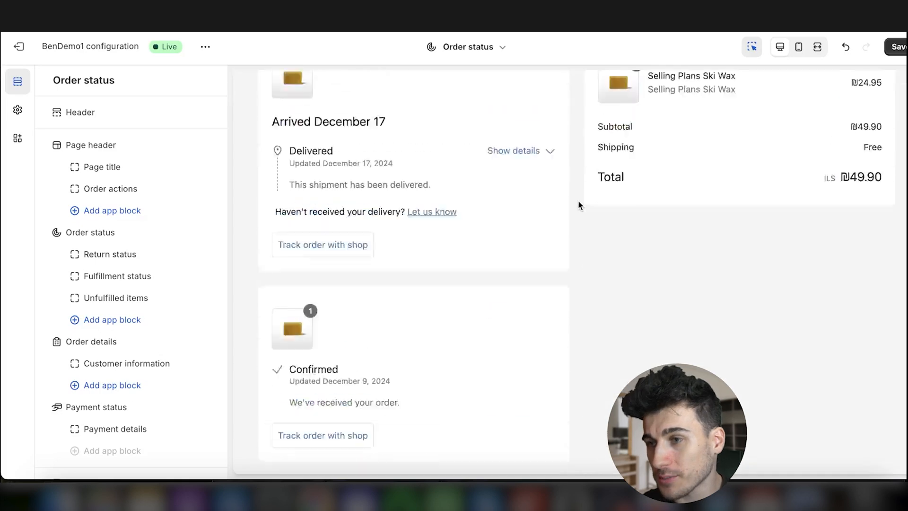
scroll(581, 229, "up", 12)
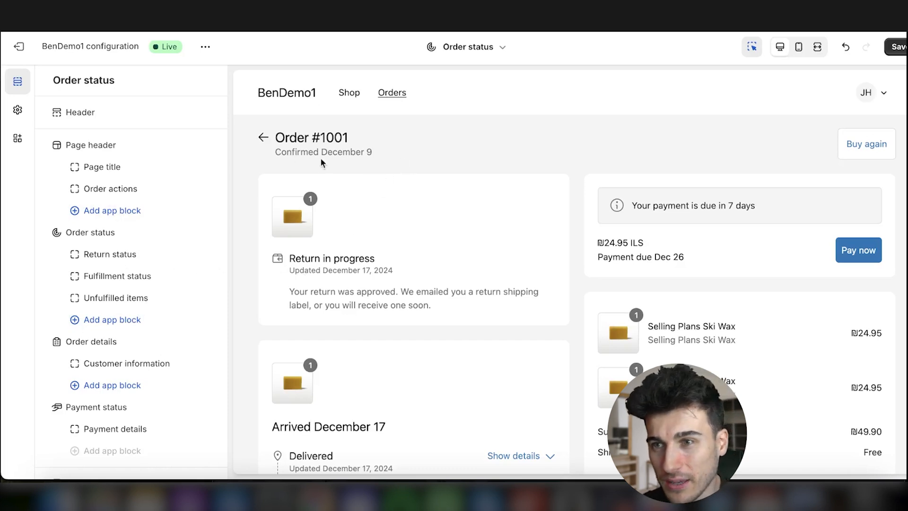
scroll(395, 264, "down", 3)
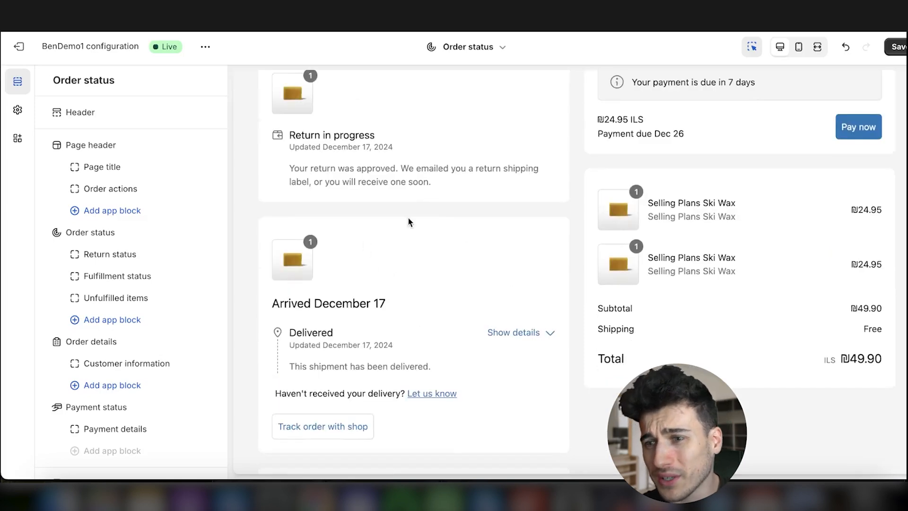
scroll(406, 213, "down", 4)
scroll(455, 309, "down", 6)
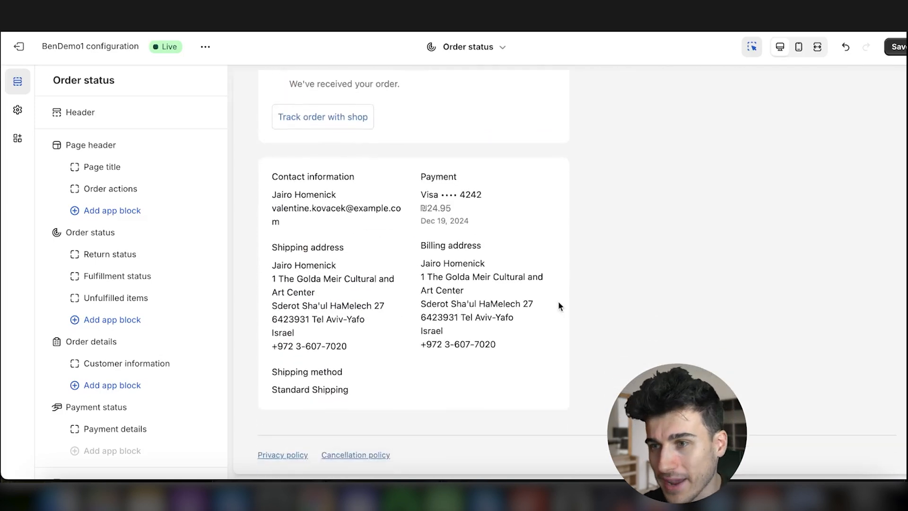
scroll(558, 303, "up", 5)
scroll(558, 304, "up", 4)
scroll(558, 304, "down", 8)
scroll(681, 211, "up", 3)
scroll(691, 295, "up", 3)
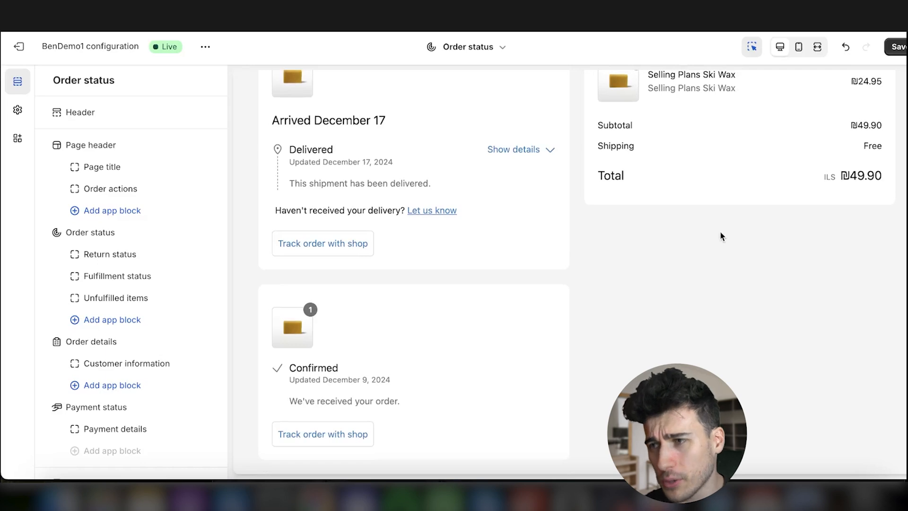
scroll(691, 265, "up", 3)
scroll(691, 265, "down", 3)
scroll(502, 286, "down", 6)
scroll(501, 282, "down", 1)
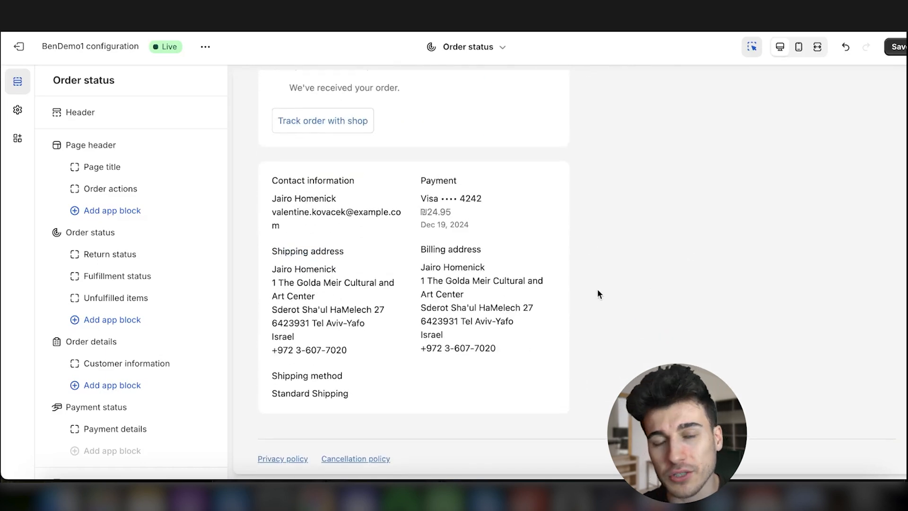
scroll(632, 290, "up", 5)
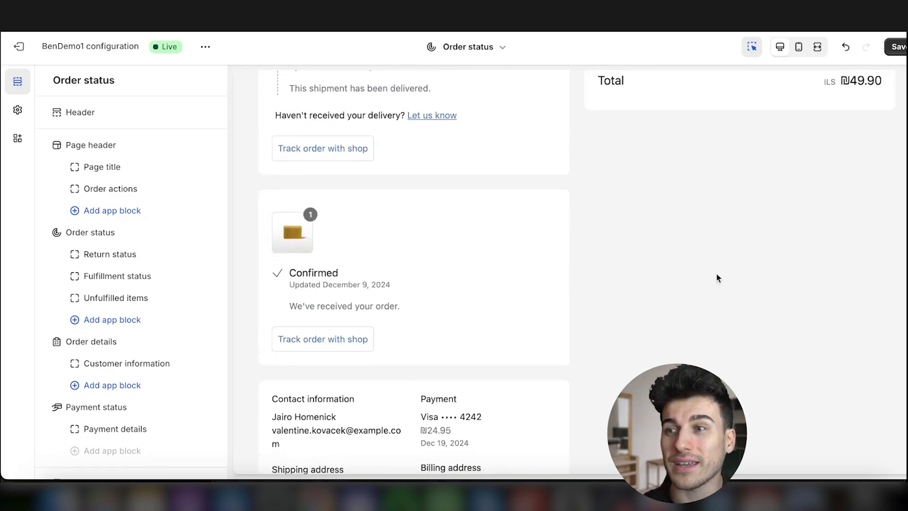
Step: Add the Order status page slot 2 app block to the Order summary section and check it in the preview
scroll(124, 370, "down", 3)
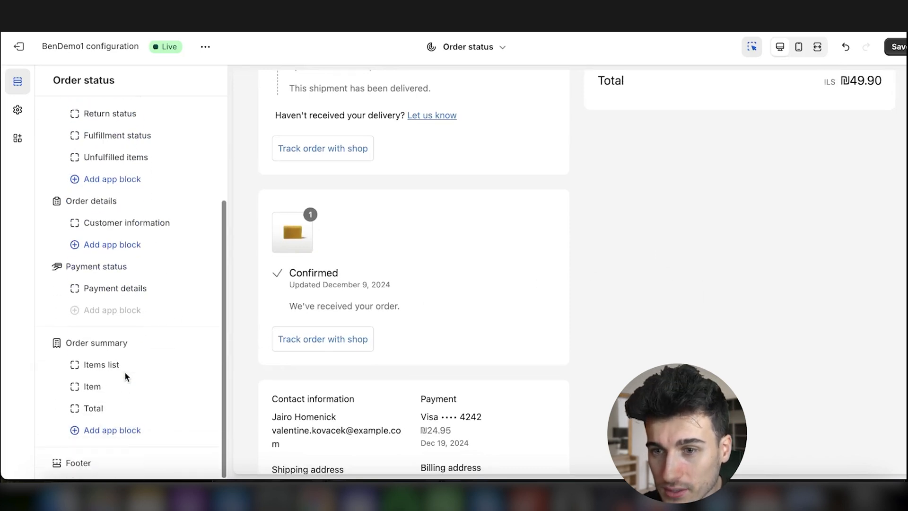
left_click(109, 433)
left_click(125, 436)
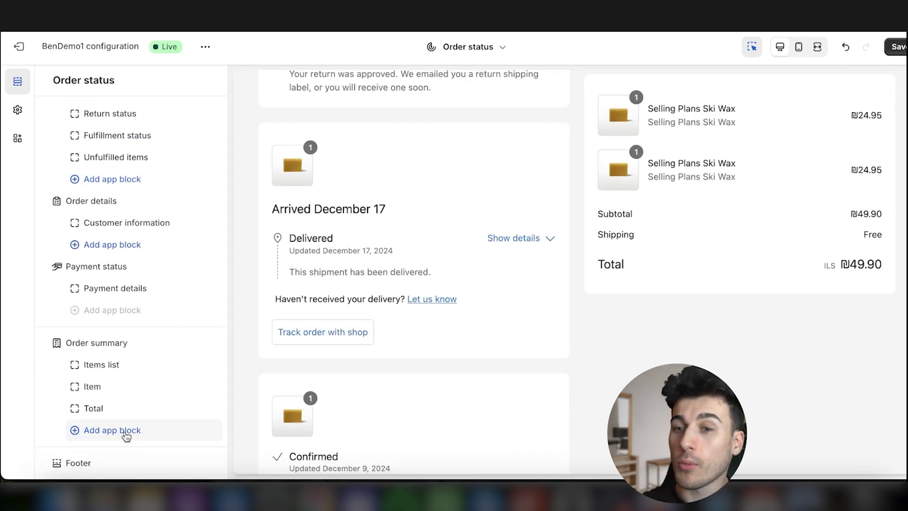
left_click(125, 435)
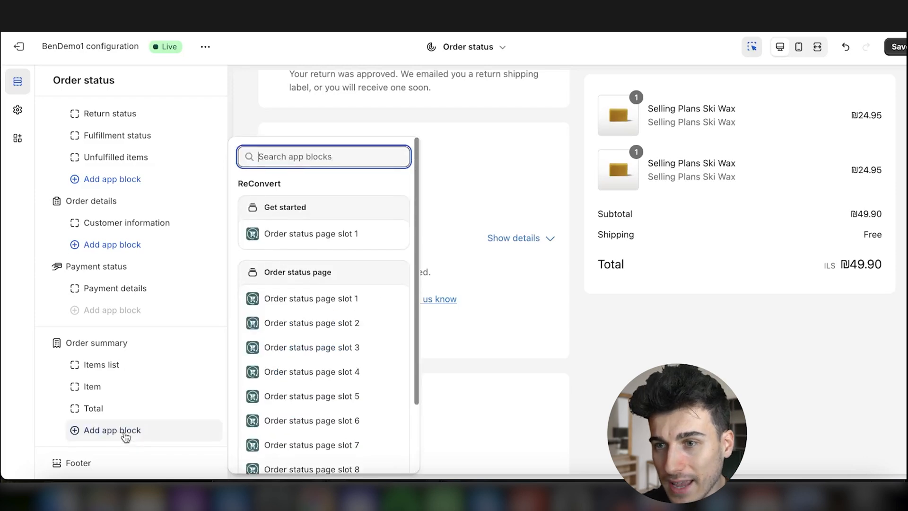
left_click(312, 321)
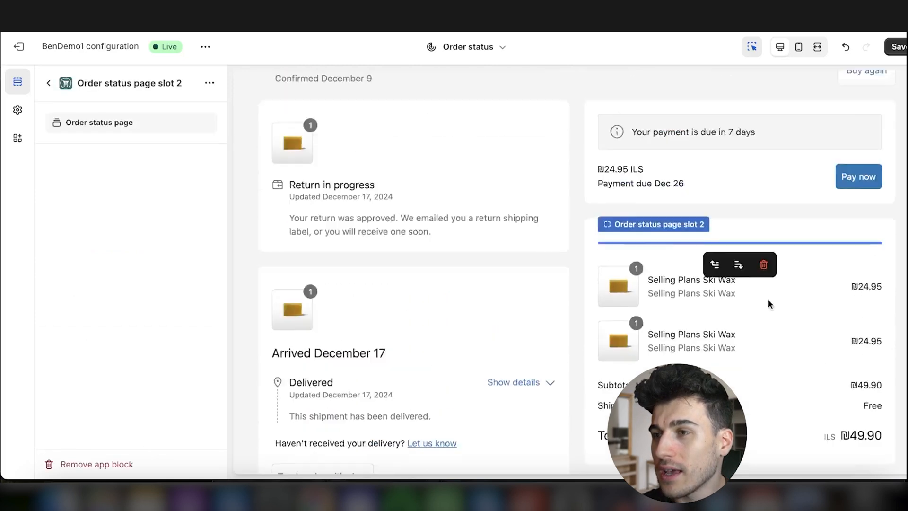
scroll(737, 296, "down", 4)
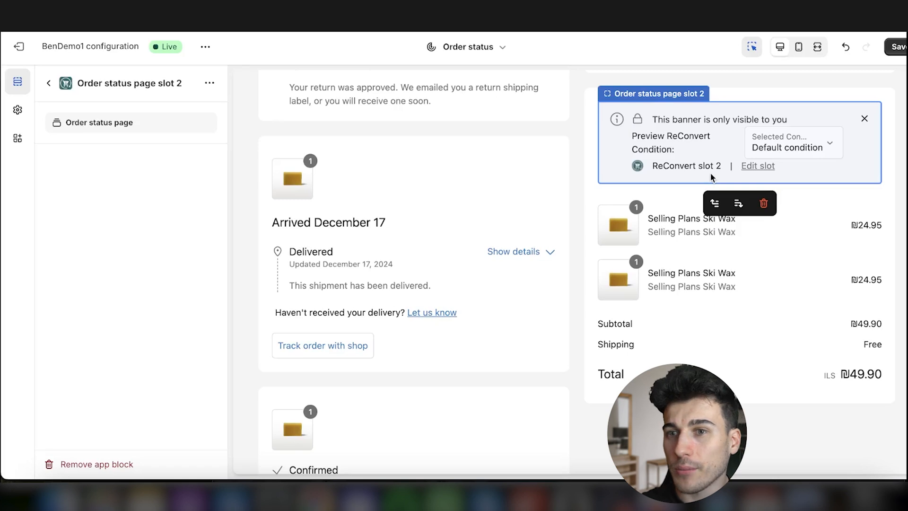
Step: Place the Order status page slot 2 block under the order summary's Items list and open its settings
left_click(99, 123)
scroll(140, 362, "down", 1)
left_click_drag(126, 342, 121, 370)
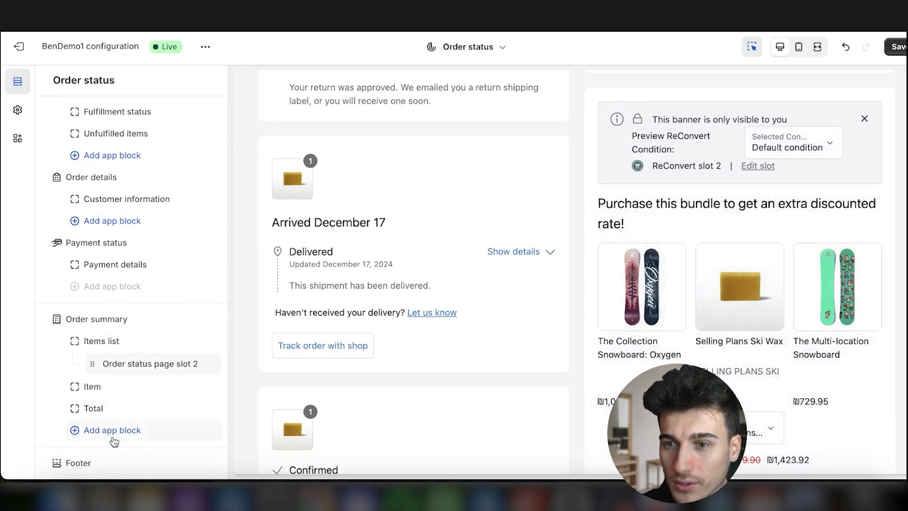
left_click(132, 368)
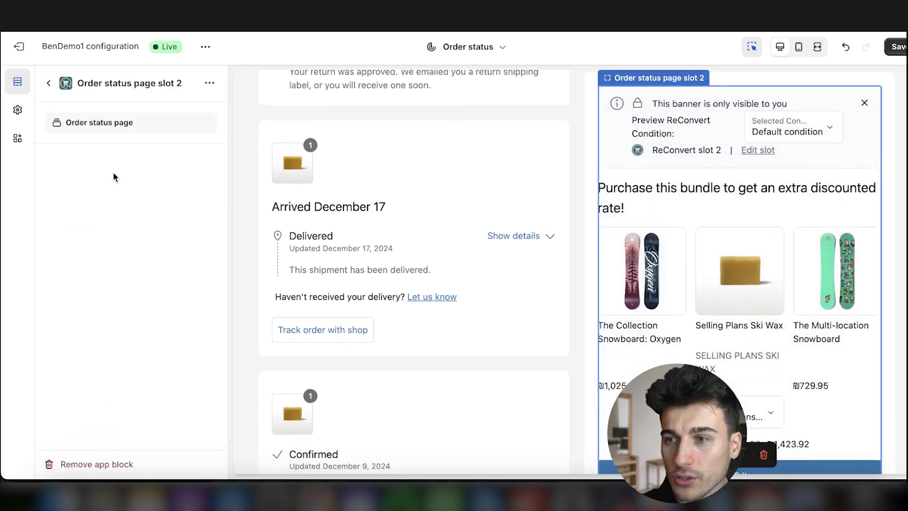
Step: Move the Order status page slot 2 block below the Total in the order summary
scroll(615, 302, "down", 5)
scroll(633, 283, "down", 2)
scroll(632, 283, "up", 1)
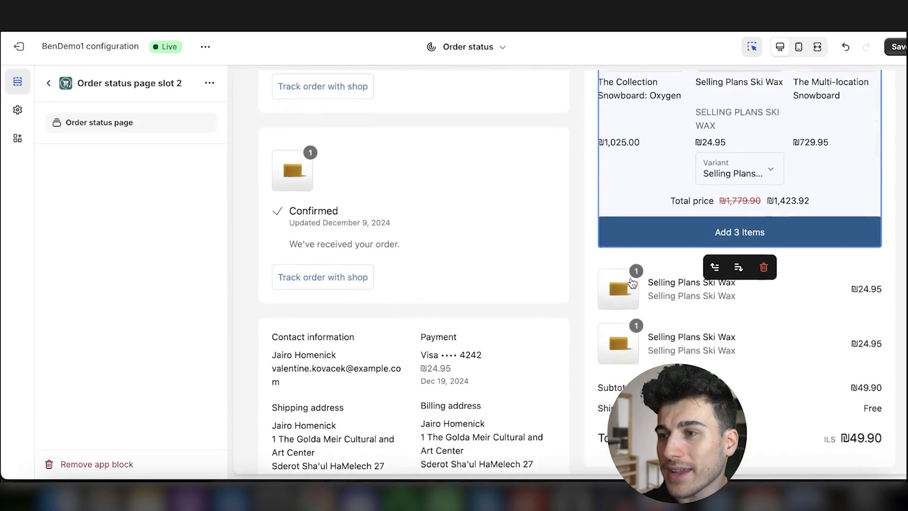
left_click(738, 273)
left_click(739, 381)
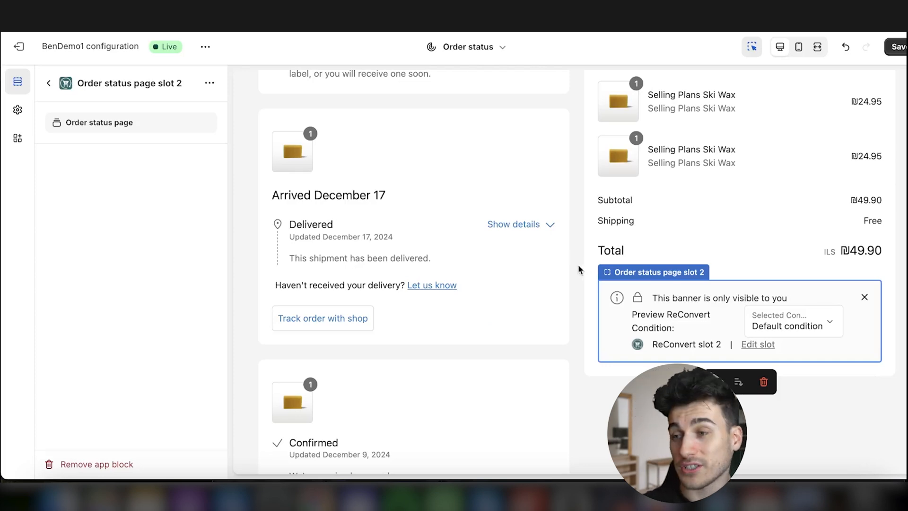
Step: Dismiss the ReConvert preview condition banner above the bundle and save the order status page layout
scroll(575, 272, "down", 5)
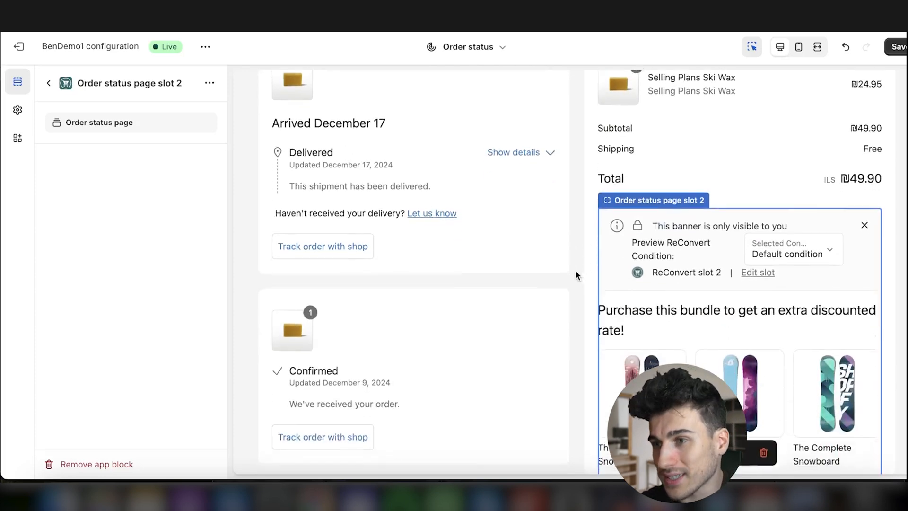
scroll(576, 274, "up", 1)
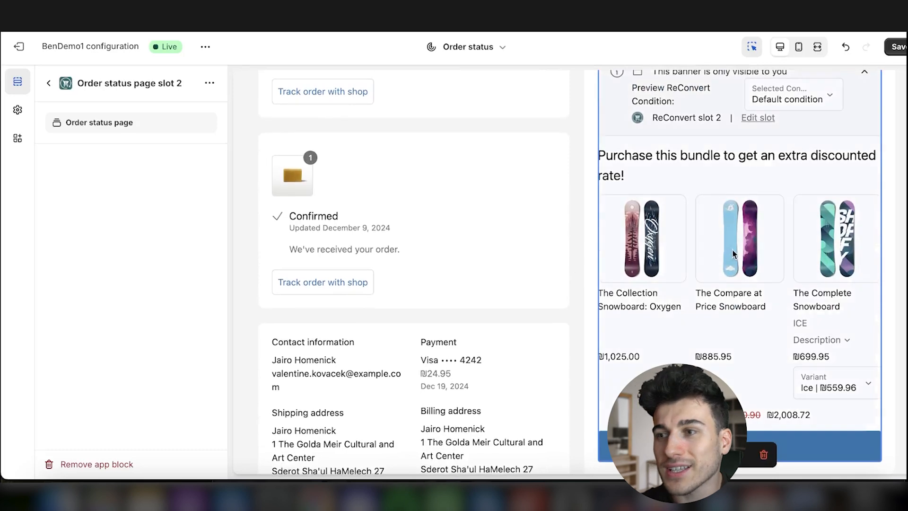
scroll(788, 170, "up", 2)
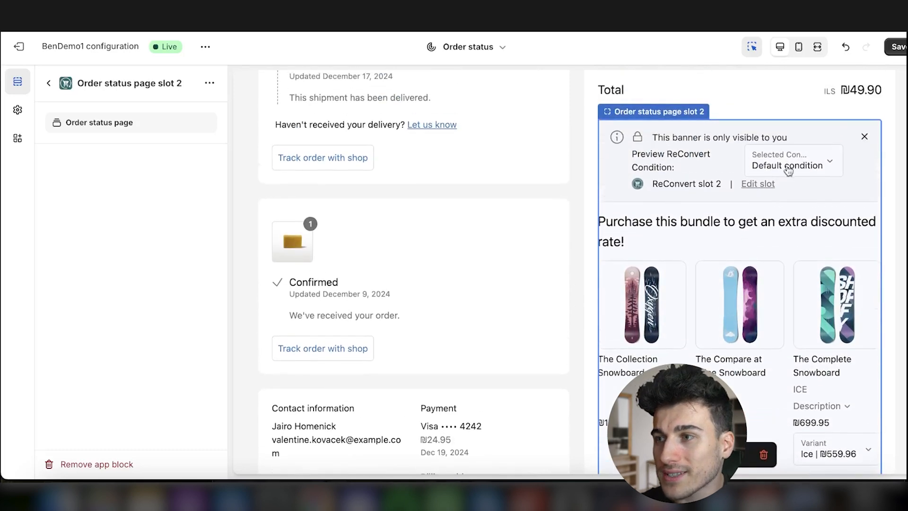
left_click(864, 136)
scroll(577, 195, "up", 1)
scroll(578, 195, "down", 1)
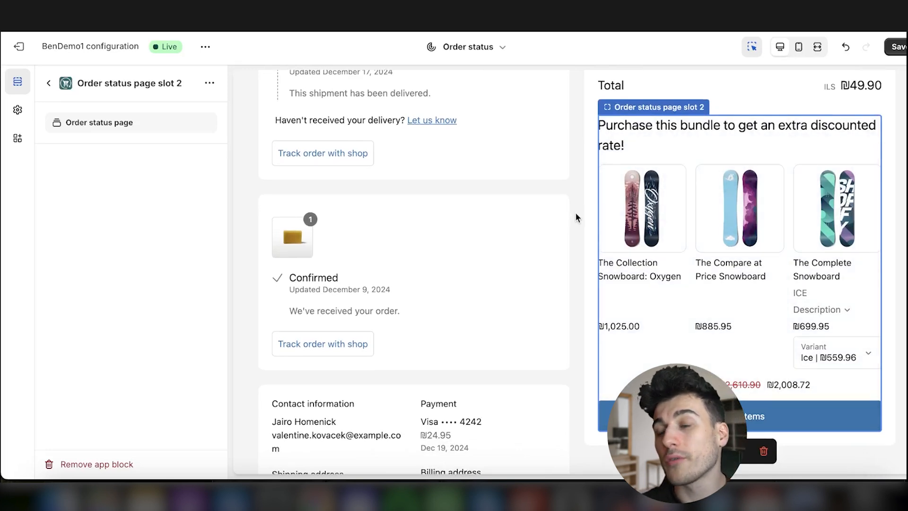
key("ctrl+s")
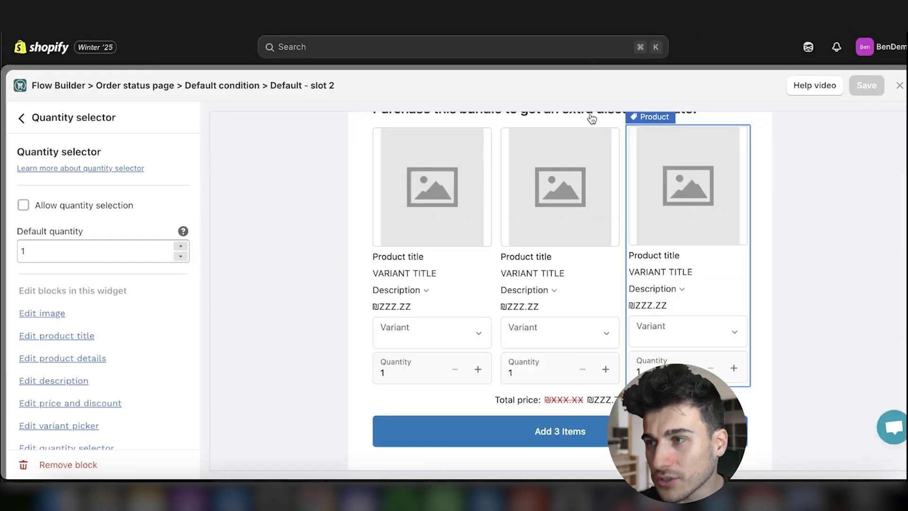
Step: Exit Flow Builder to the ReConvert dashboard and review its Pages analytics, including the Order status row, and the Latest activity report
left_click(899, 85)
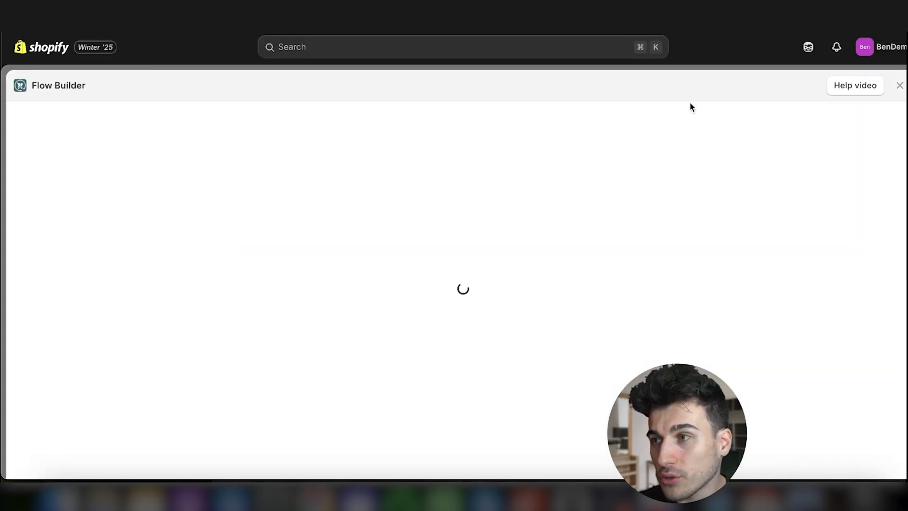
left_click(899, 85)
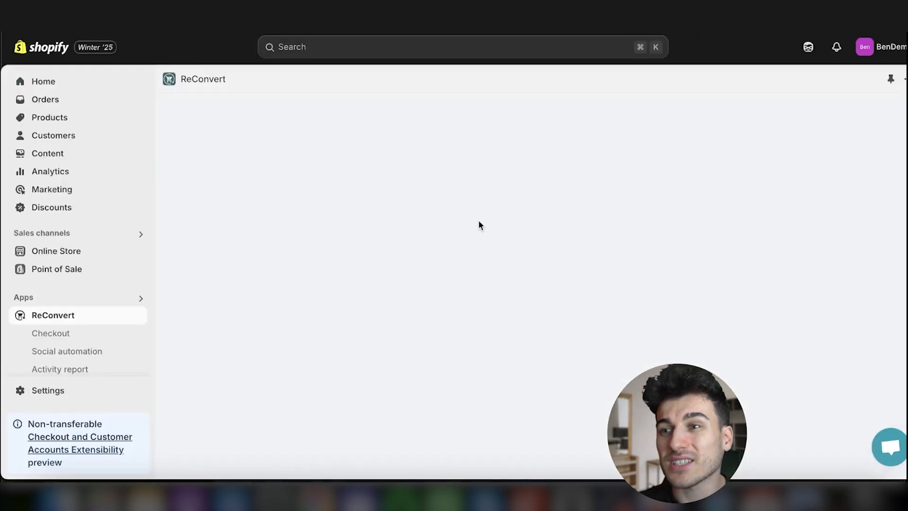
scroll(205, 299, "down", 10)
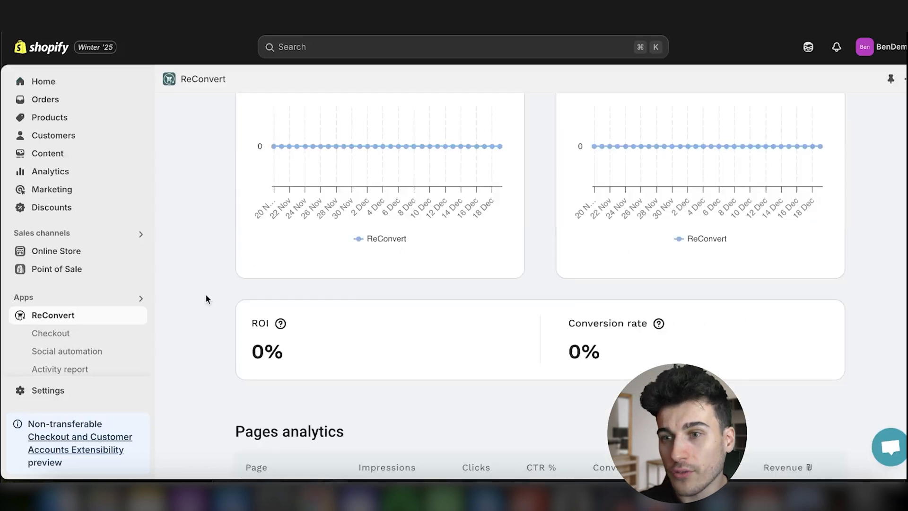
scroll(206, 296, "up", 1)
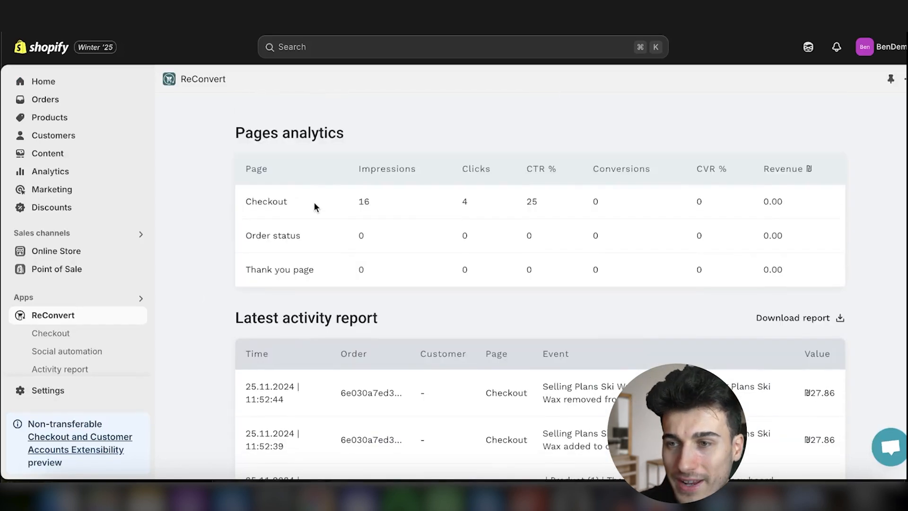
scroll(405, 233, "down", 4)
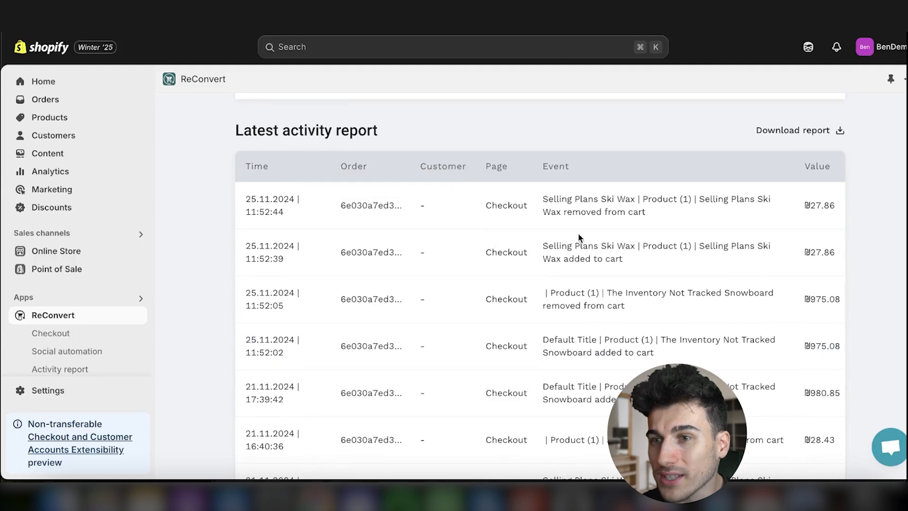
scroll(427, 279, "down", 6)
scroll(423, 307, "up", 11)
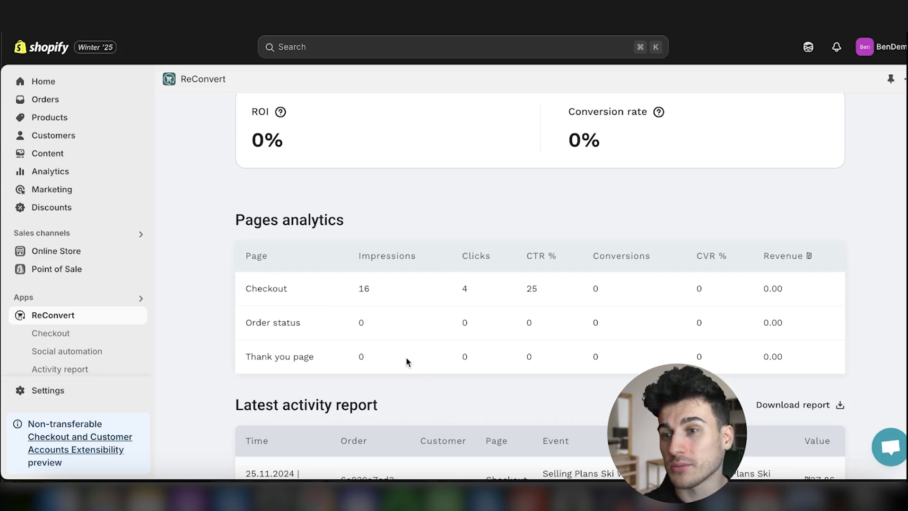
left_click_drag(245, 322, 310, 322)
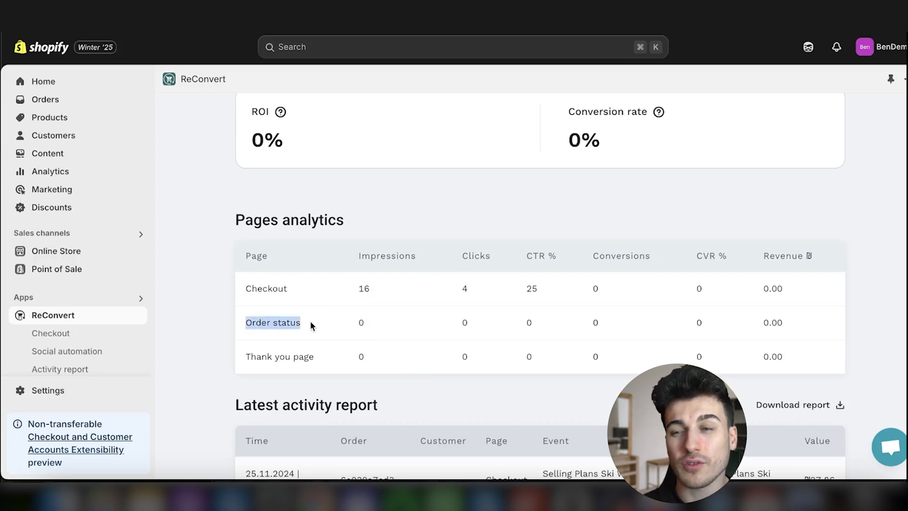
left_click(325, 323)
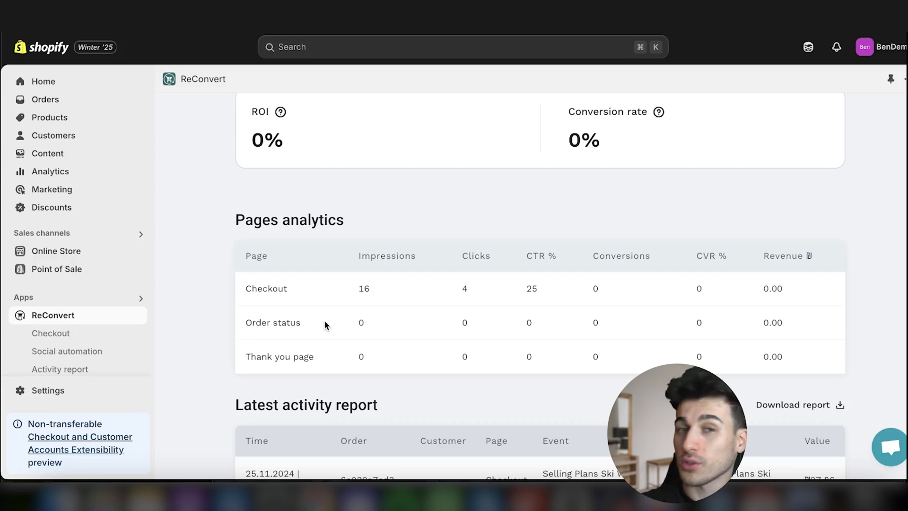